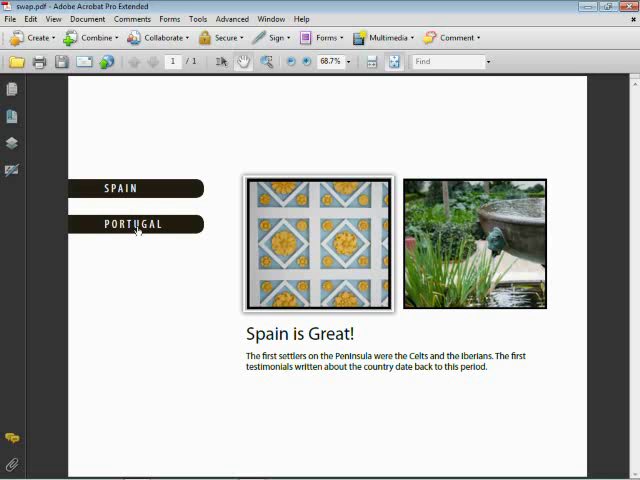
Click SPAIN and PORTUGAL alternately with the Hand tool to swap the content, finishing on Portugal
click(136, 228)
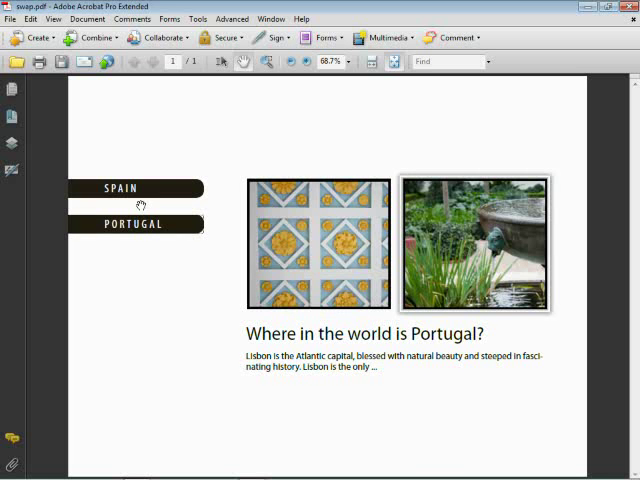
click(141, 193)
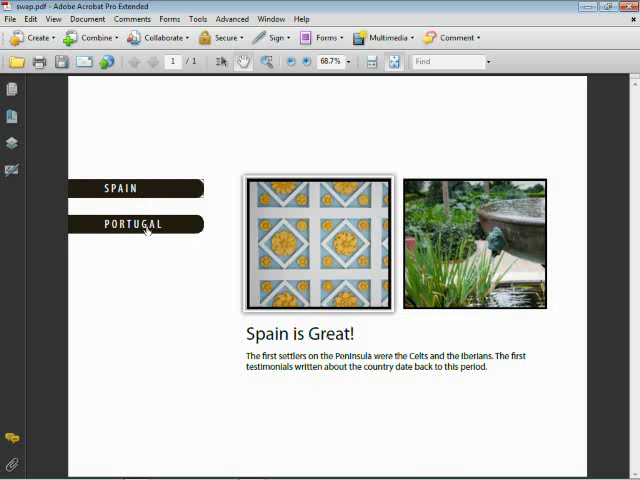
click(146, 228)
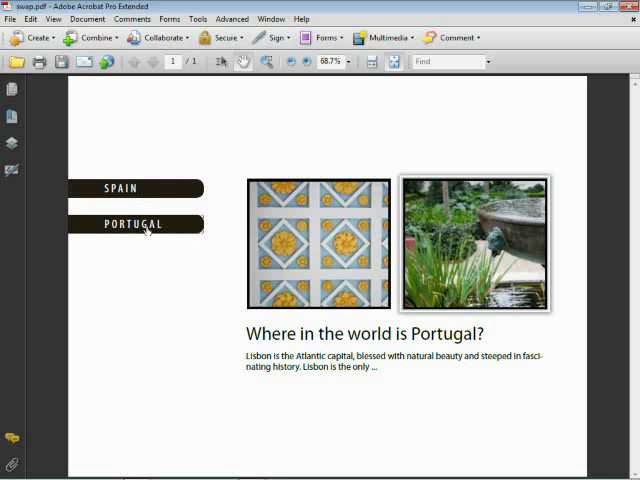
click(150, 190)
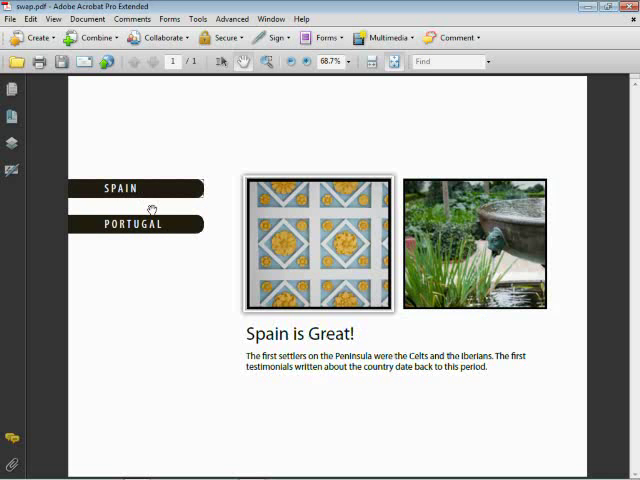
click(150, 224)
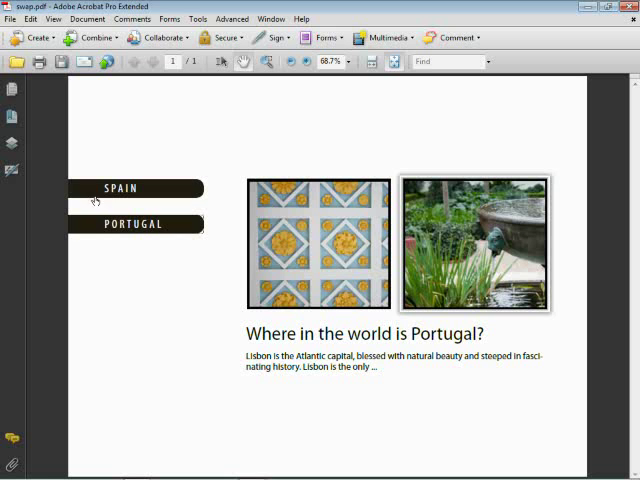
Show the Layers panel and swap Spain and Portugal twice, watching the eye icons, ending on Portugal
click(13, 143)
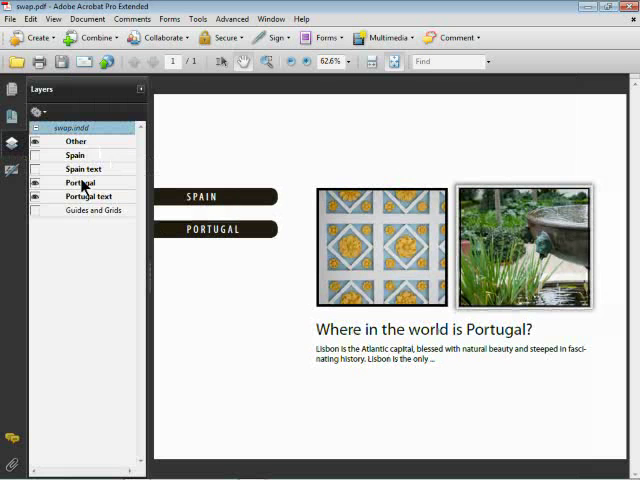
click(201, 196)
click(205, 230)
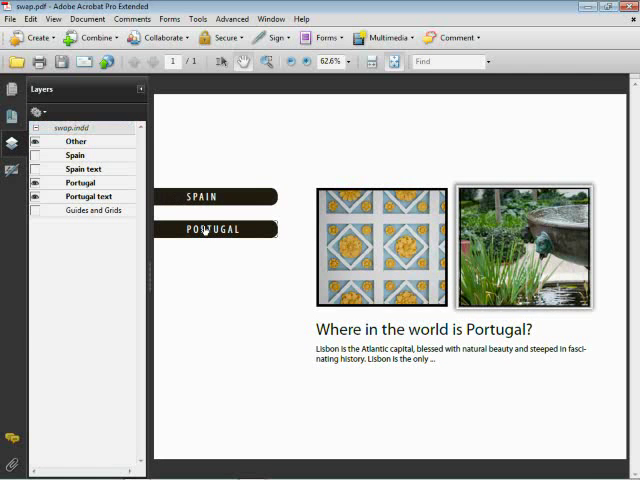
click(205, 197)
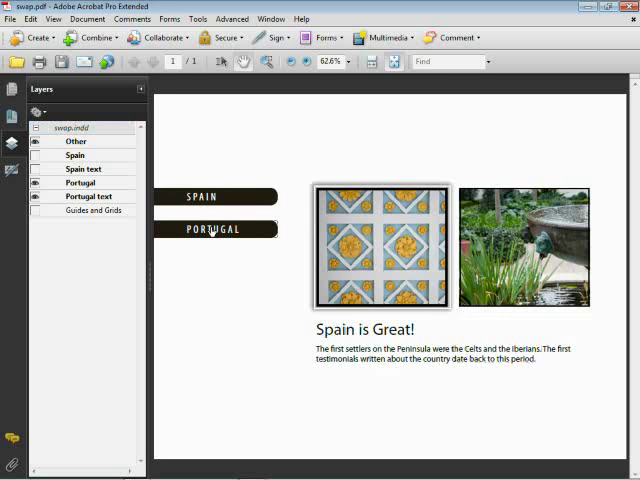
click(212, 231)
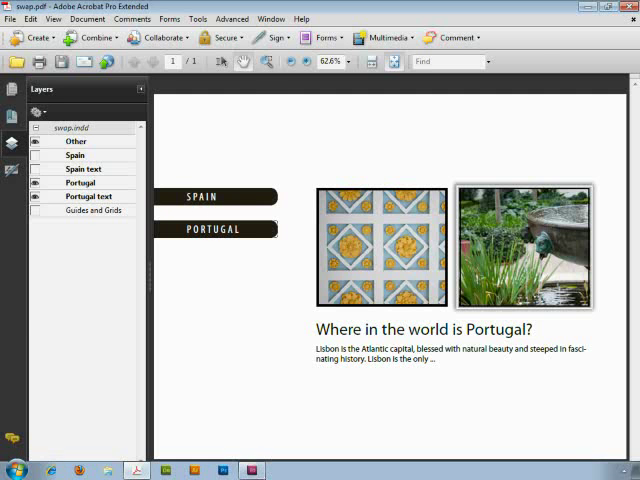
Switch to swap.indd in InDesign and select the SPAIN and PORTUGAL buttons, image group and fountain image
click(254, 471)
click(194, 174)
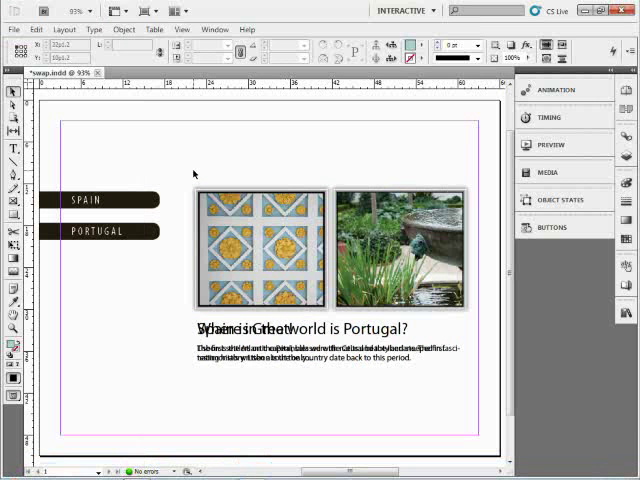
drag(169, 187, 123, 235)
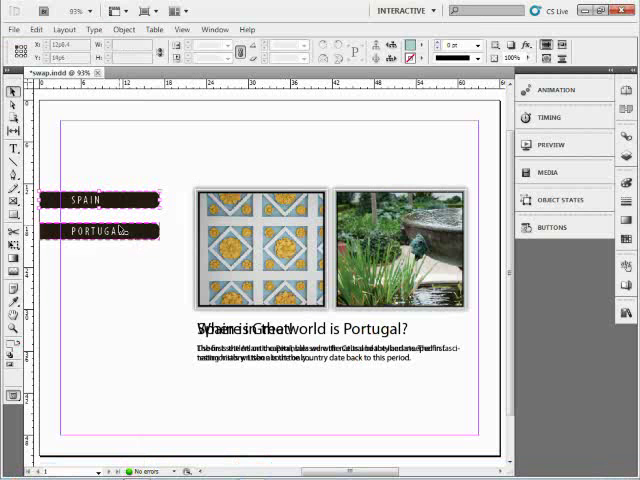
click(123, 231)
click(127, 200)
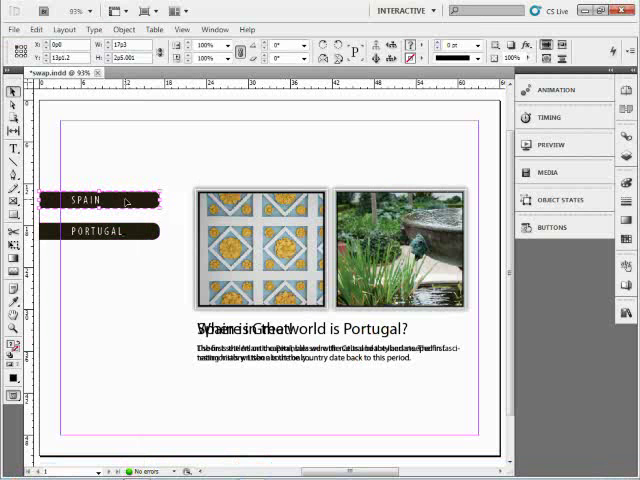
click(270, 240)
double_click(395, 240)
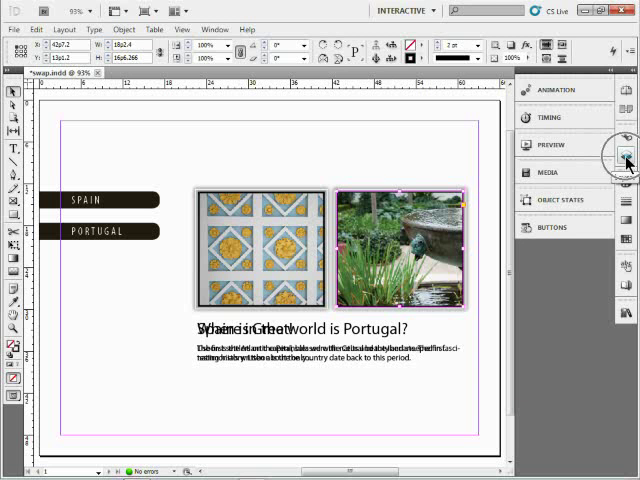
Toggle the Other, Spain and Spain text layers off and on in Layers, then select SPAIN
click(627, 157)
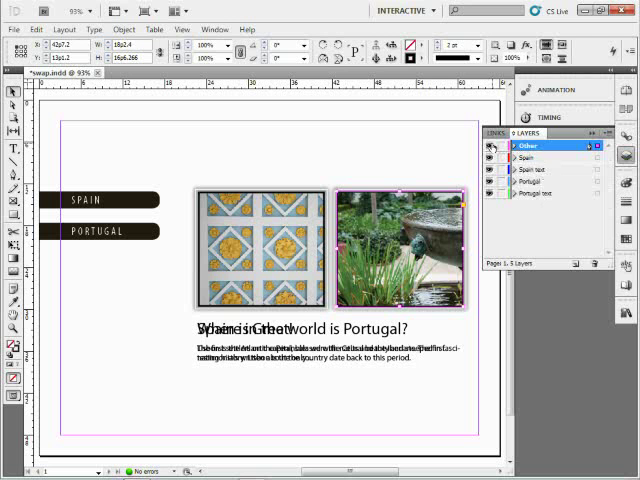
click(489, 146)
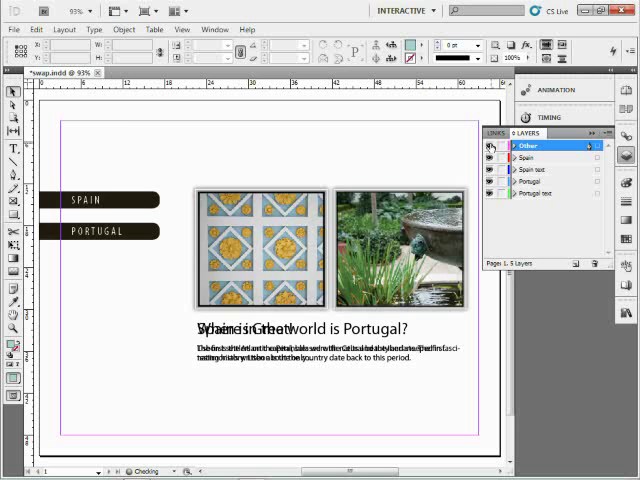
click(489, 146)
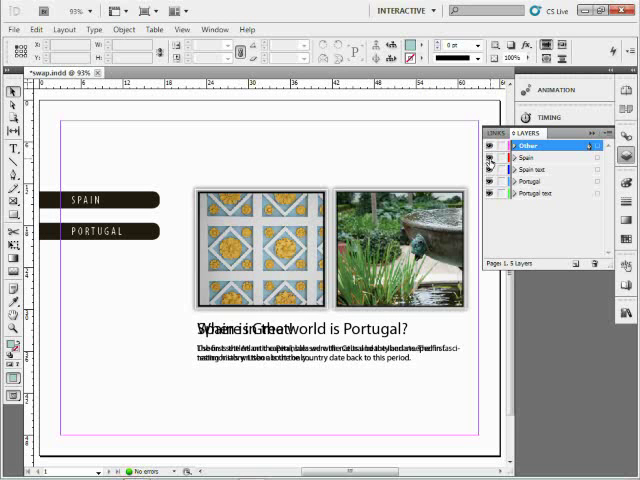
click(491, 158)
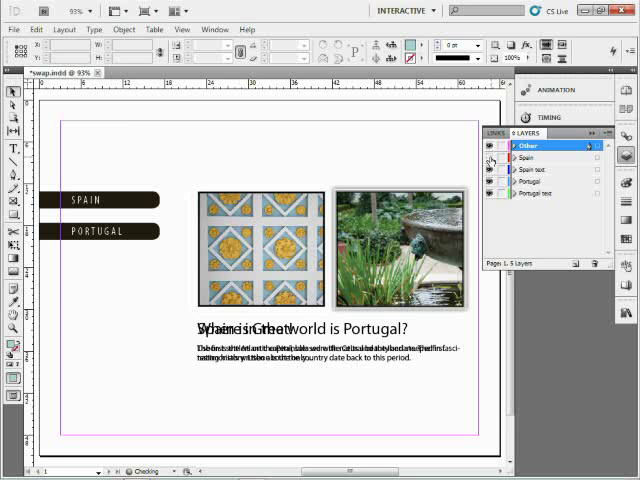
click(489, 170)
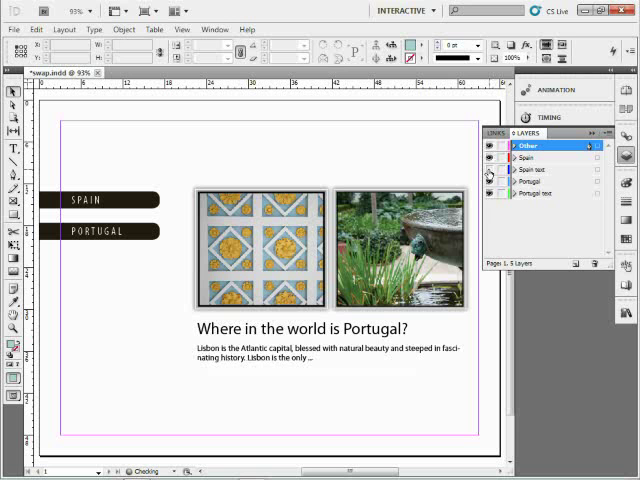
click(489, 170)
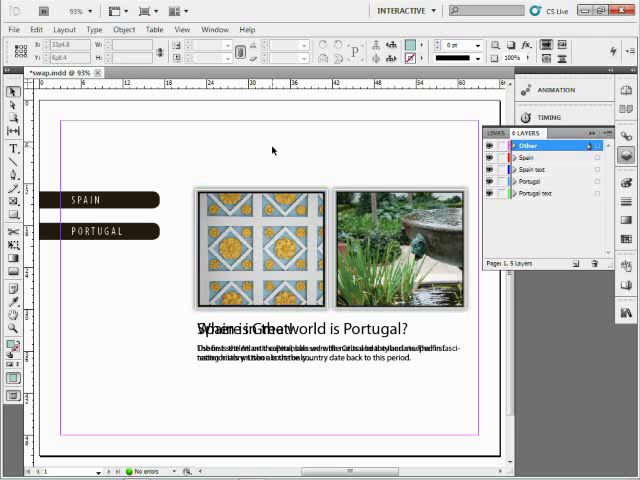
click(103, 202)
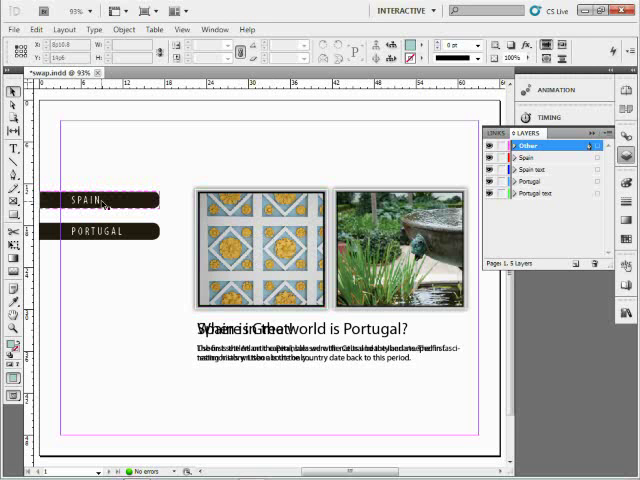
click(103, 202)
Deselect the SPAIN button and export as Adobe PDF (Interactive) with the file name swap2
click(131, 157)
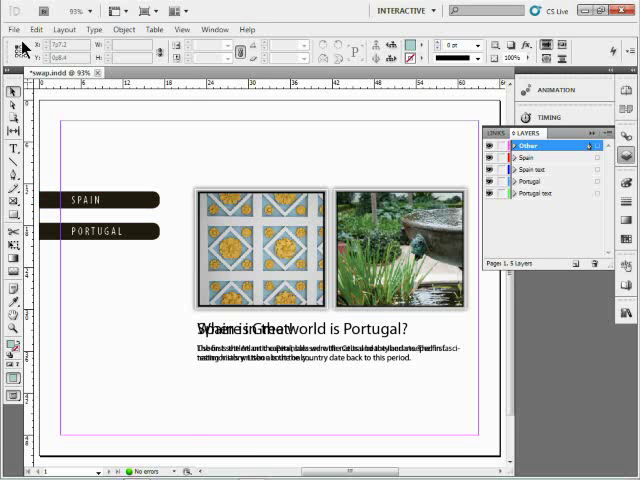
click(14, 29)
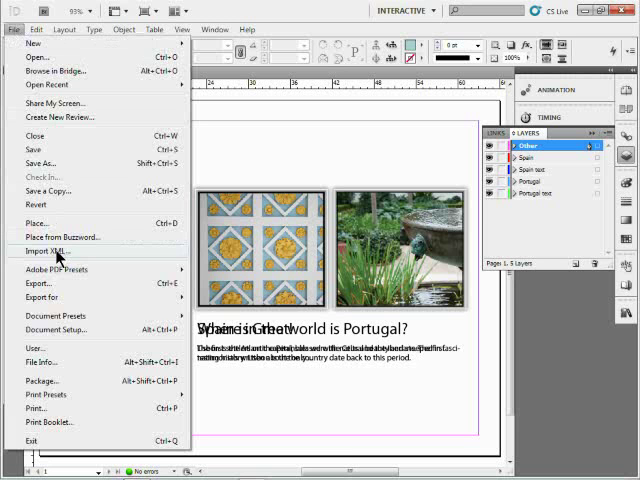
click(38, 283)
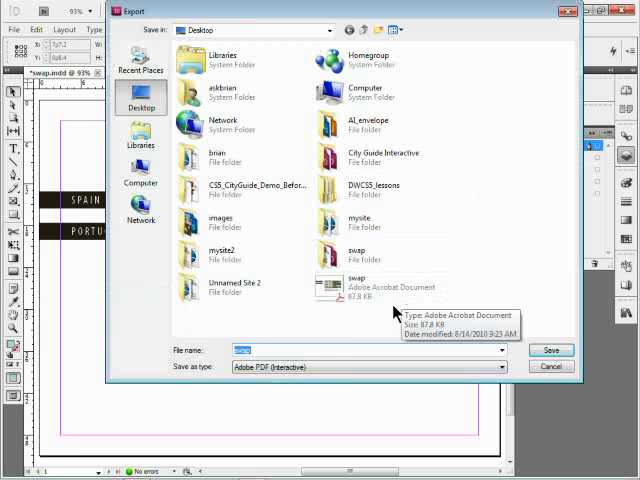
click(338, 368)
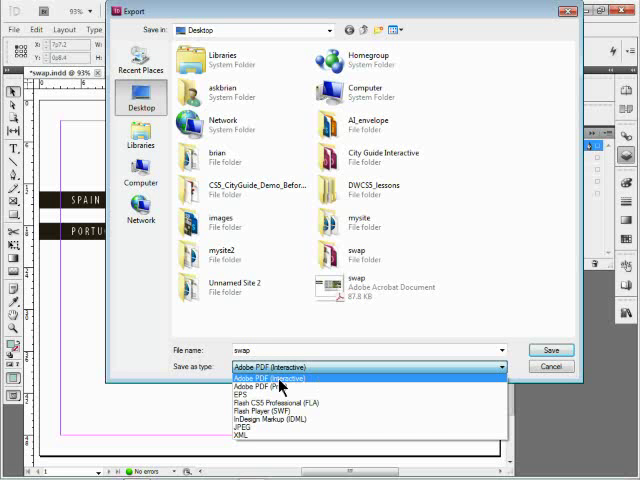
click(281, 379)
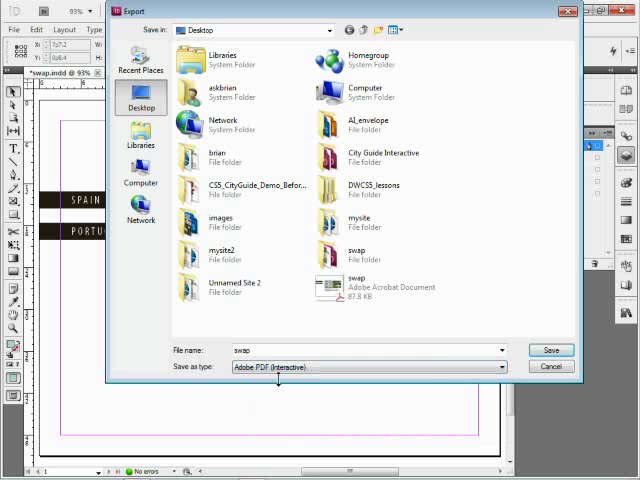
click(380, 350)
click(335, 350)
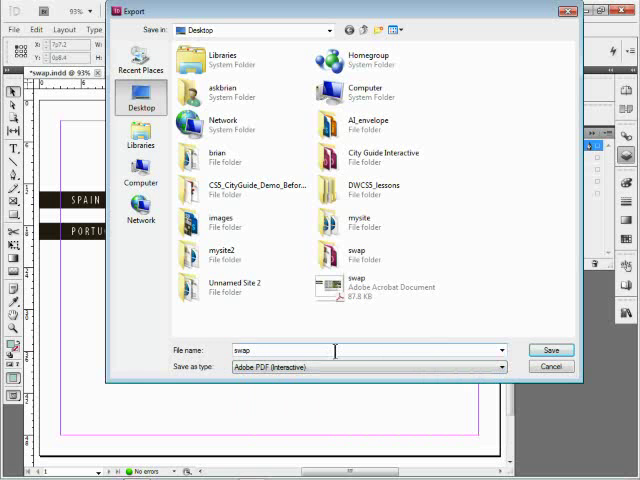
text(2)
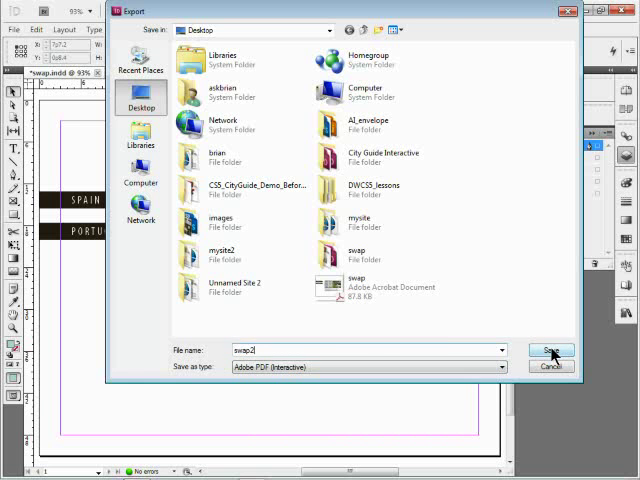
click(551, 350)
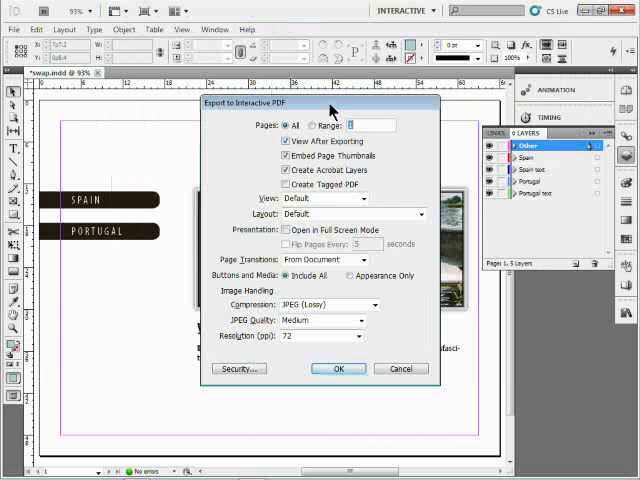
Uncheck Embed Page Thumbnails, keep Create Acrobat Layers, leave tagged PDF and full screen off, and confirm
click(285, 156)
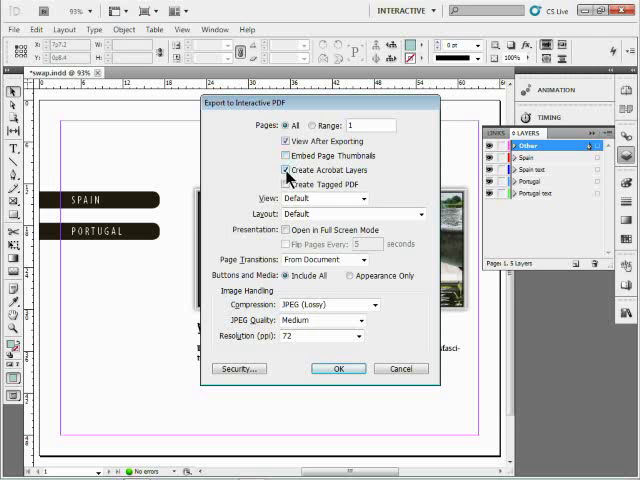
click(286, 171)
click(285, 184)
click(285, 186)
click(287, 230)
click(287, 230)
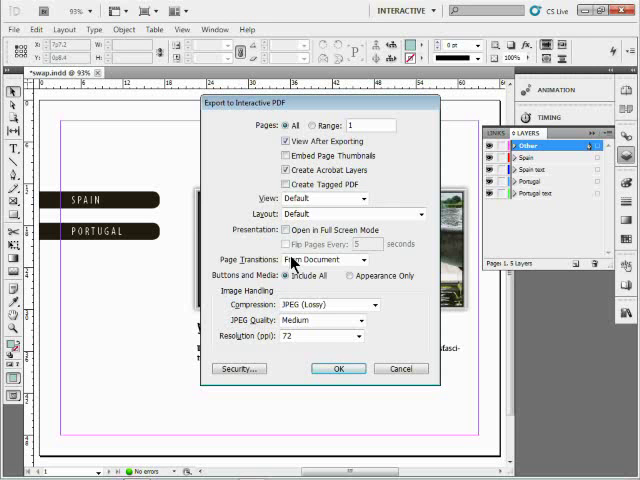
click(342, 373)
Dismiss the blend space warning, try SPAIN in swap2.pdf, and expand swap.indd in the Layers panel
click(363, 277)
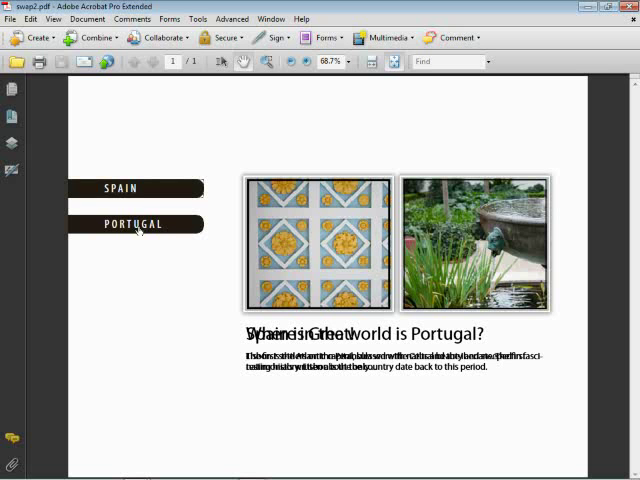
click(143, 191)
click(12, 142)
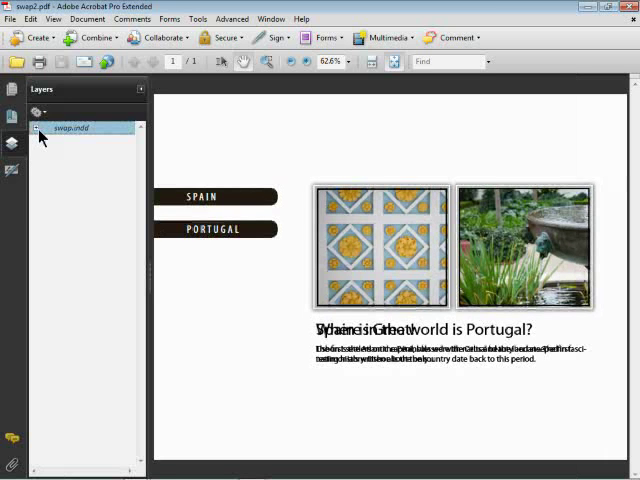
double_click(60, 128)
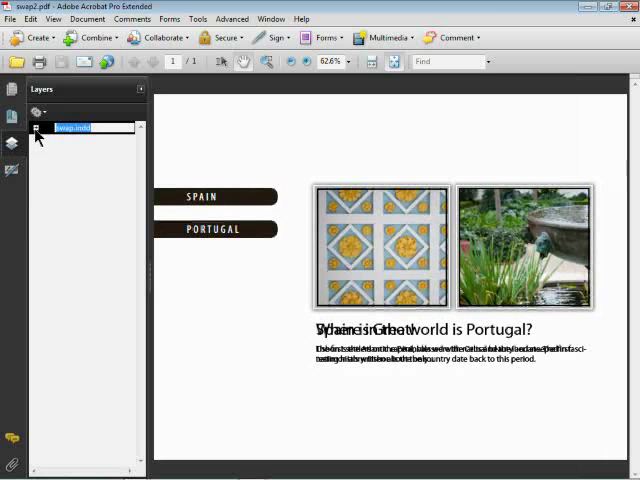
click(36, 128)
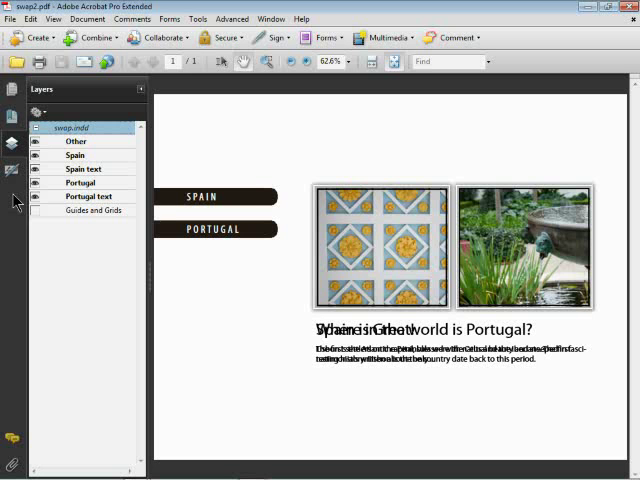
right_click(16, 195)
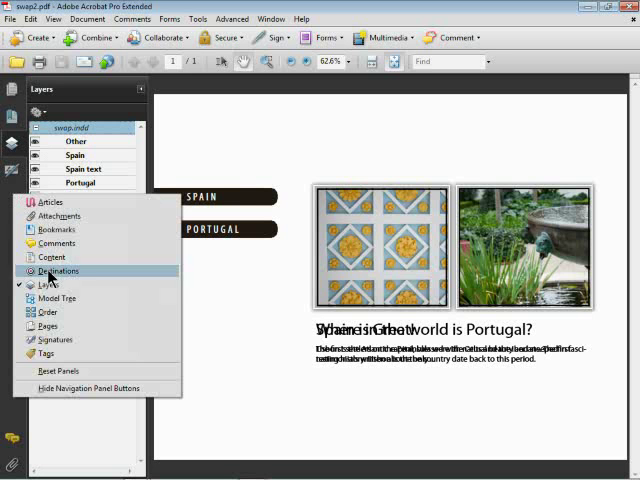
click(12, 143)
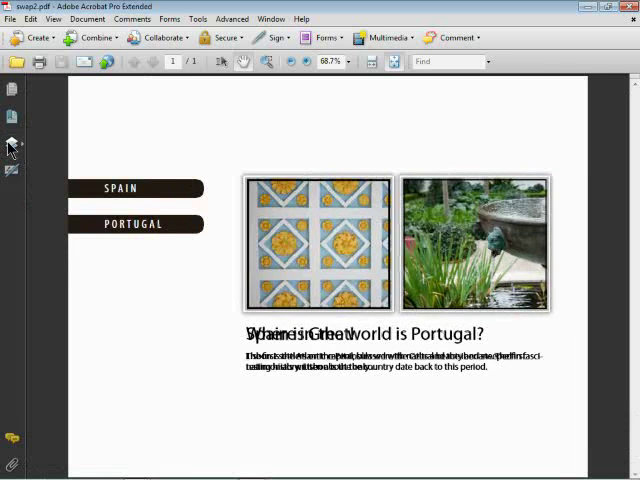
click(12, 145)
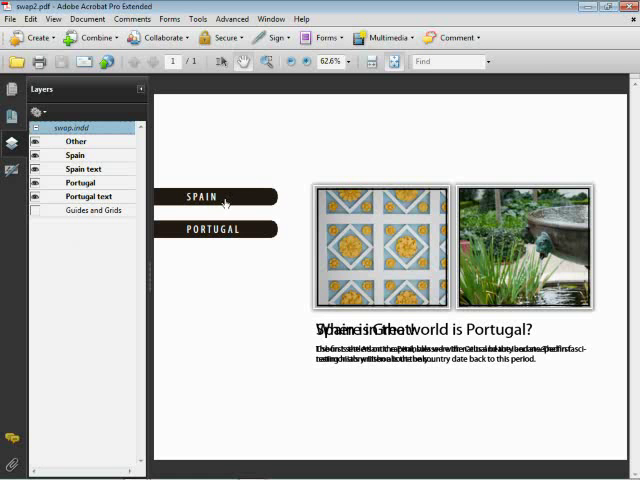
Show the Advanced Editing toolbar, switch to the Select Object tool, and select the SPAIN button field
right_click(533, 43)
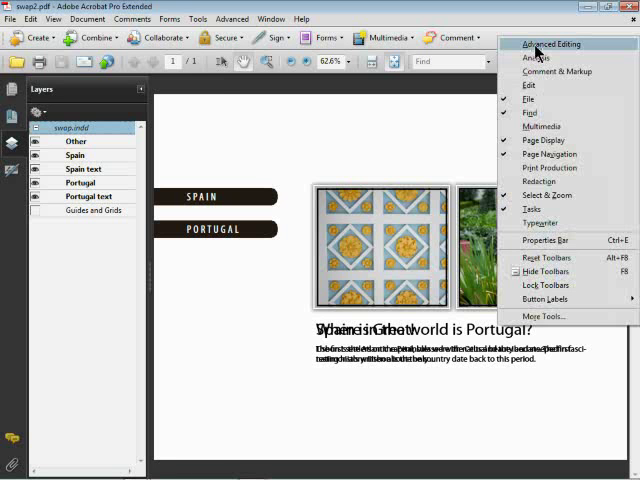
click(537, 45)
drag(160, 93, 343, 113)
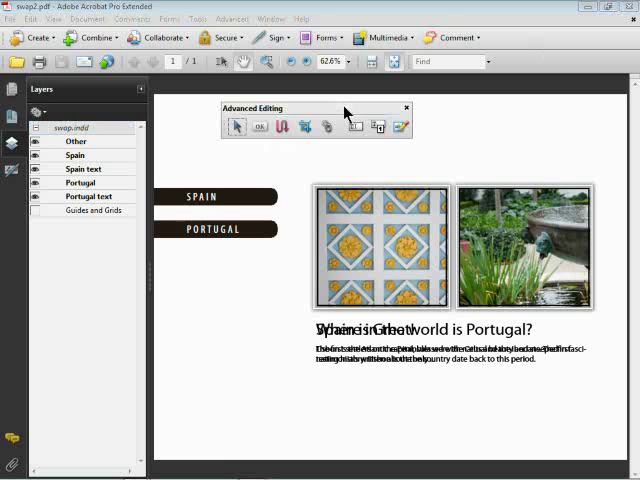
click(238, 128)
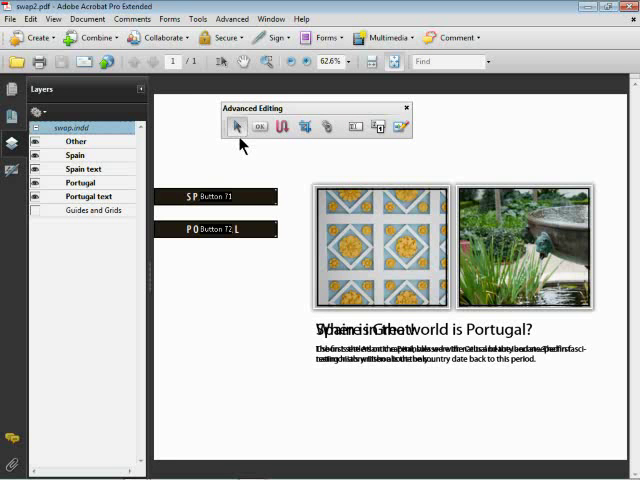
click(240, 229)
click(247, 198)
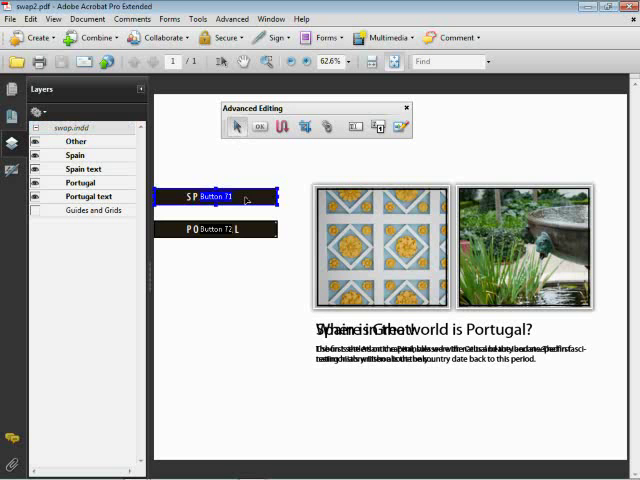
Draw a link area over the SPAIN button with an invisible rectangle
click(329, 128)
drag(161, 159, 274, 185)
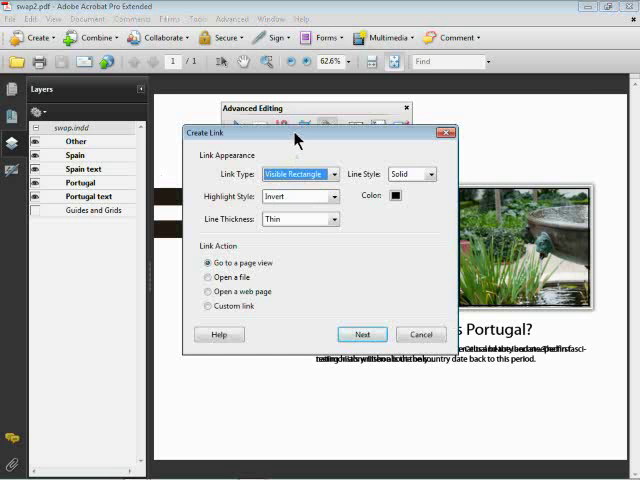
drag(297, 133, 404, 97)
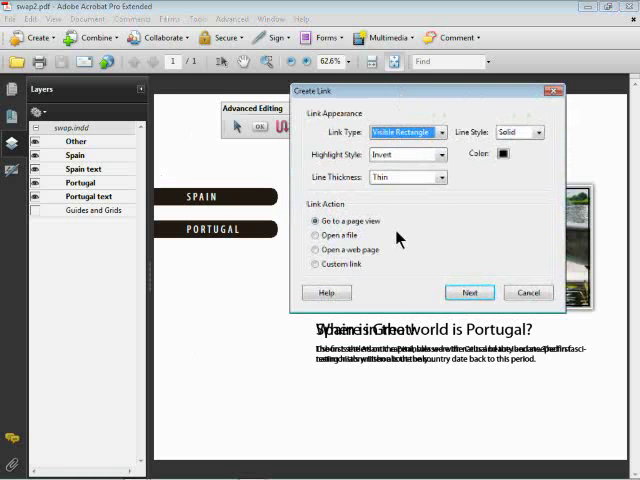
click(440, 132)
click(400, 158)
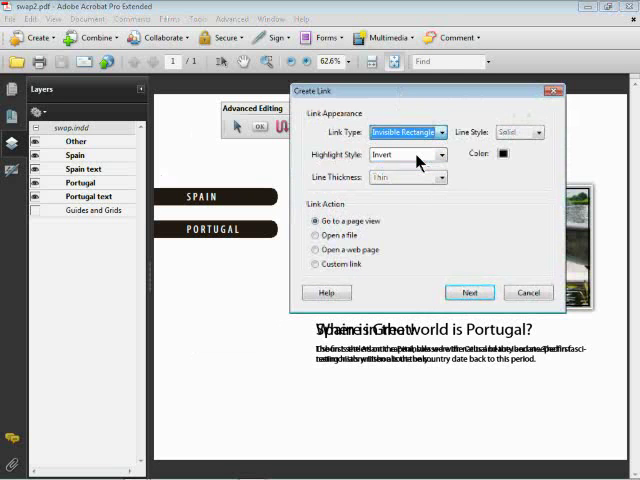
Choose a custom link action, view the Actions tab in Link Properties, and cancel
click(315, 264)
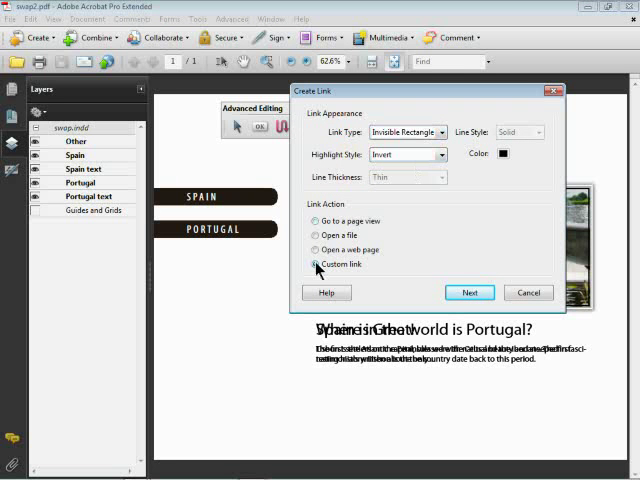
click(470, 292)
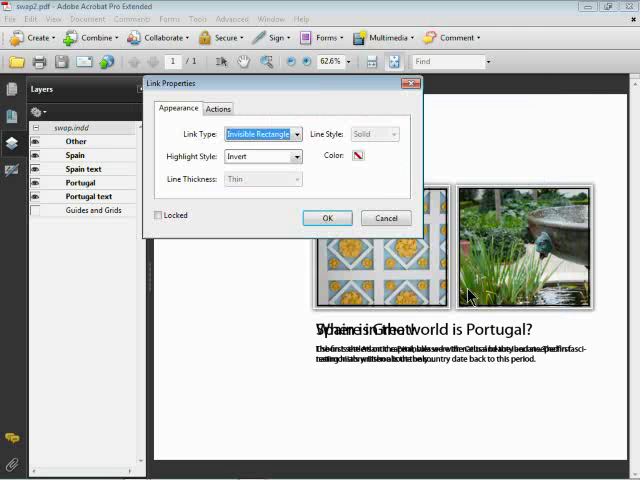
click(218, 109)
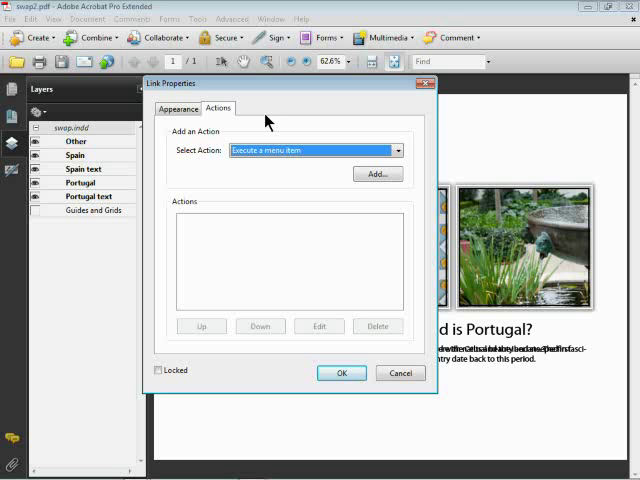
click(401, 378)
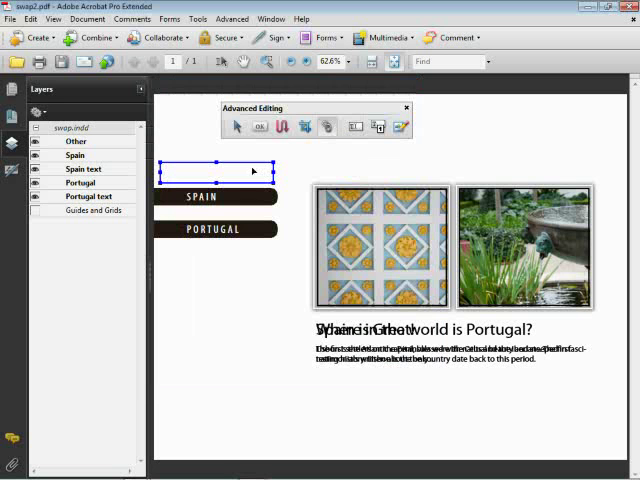
In the SPAIN button's properties, choose a Set layer visibility action and hide the Portugal layers
click(238, 127)
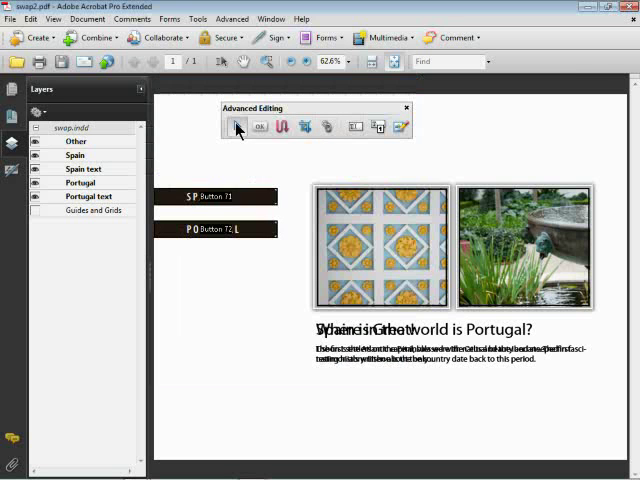
double_click(230, 197)
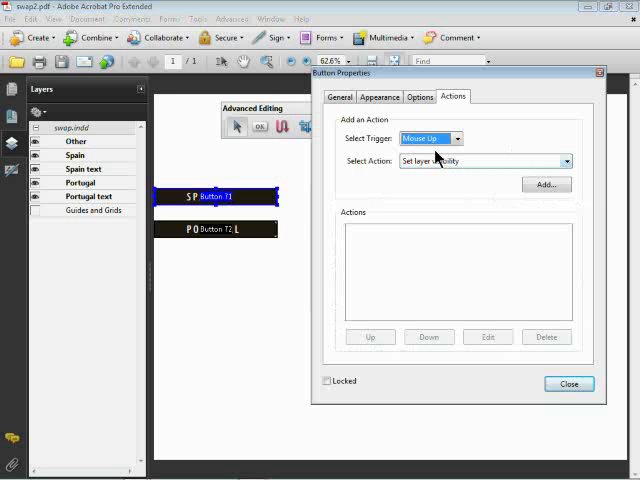
click(567, 162)
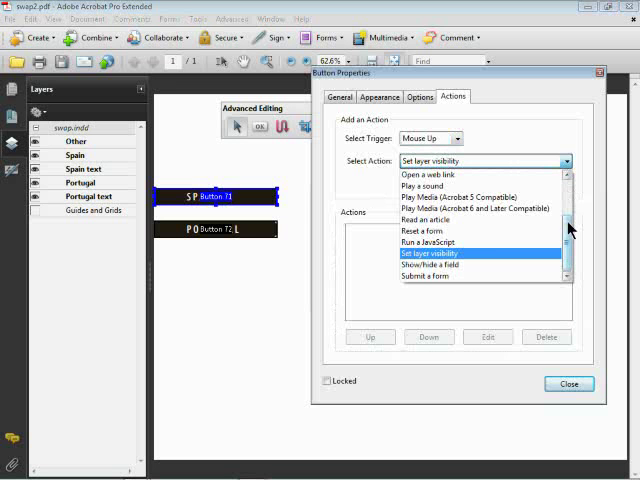
click(450, 254)
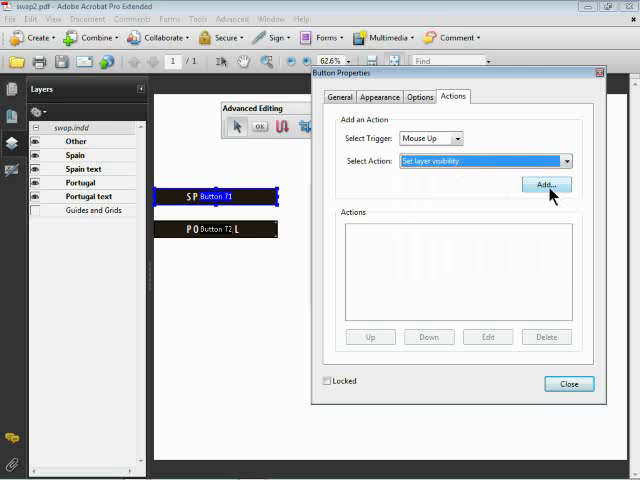
click(35, 183)
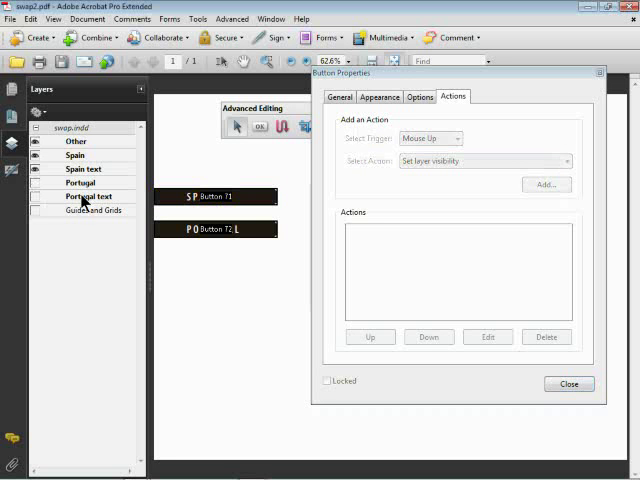
Add the layer visibility action, accept the current layer states, and close the button properties
click(462, 165)
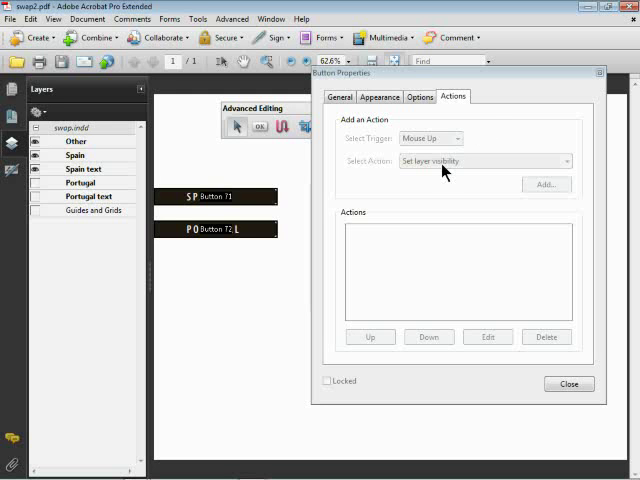
click(228, 196)
click(228, 196)
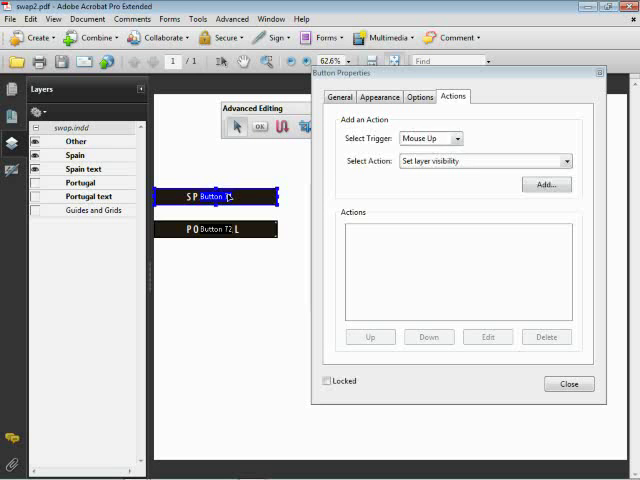
click(548, 188)
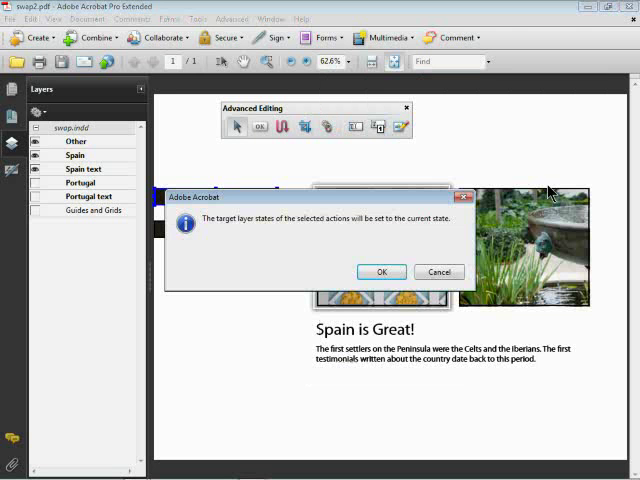
click(381, 273)
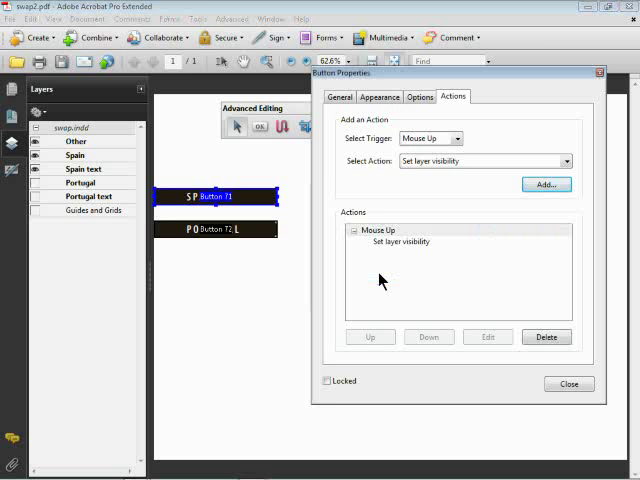
click(566, 388)
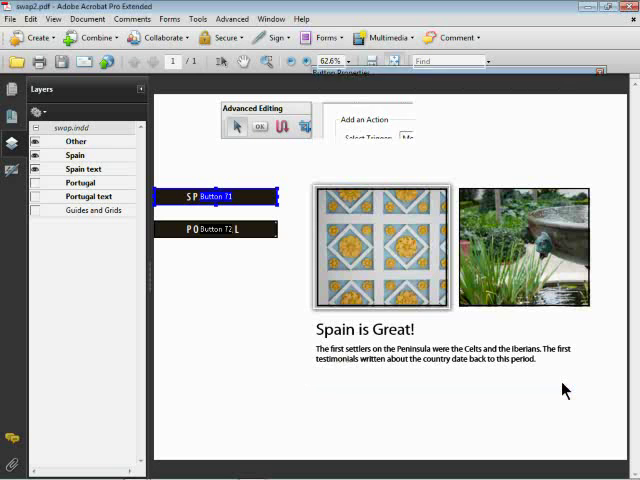
With the PORTUGAL button selected, show the Portugal layers and hide both Spain layers
click(222, 233)
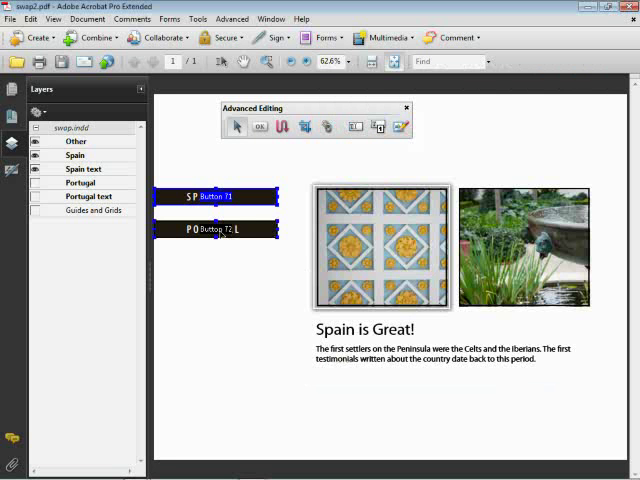
click(34, 183)
click(34, 156)
click(34, 170)
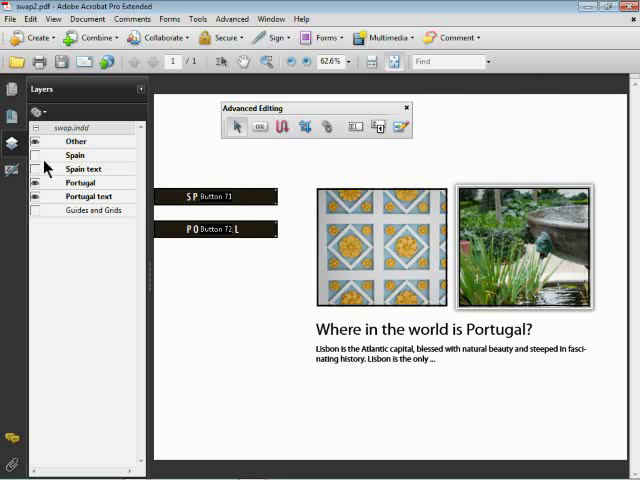
Give the PORTUGAL button a Set layer visibility action capturing the current layer states
double_click(228, 229)
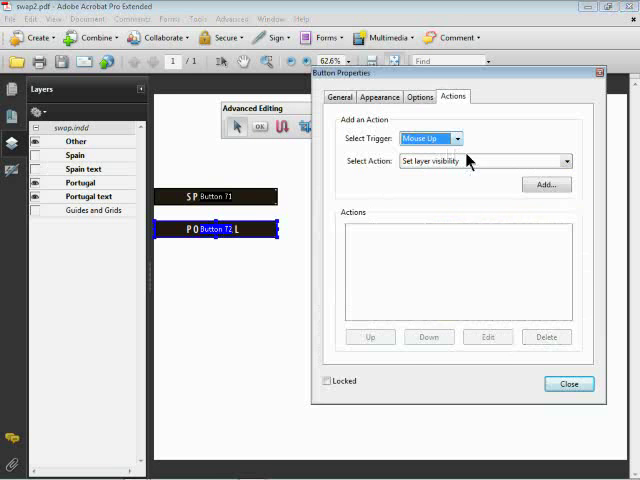
click(546, 185)
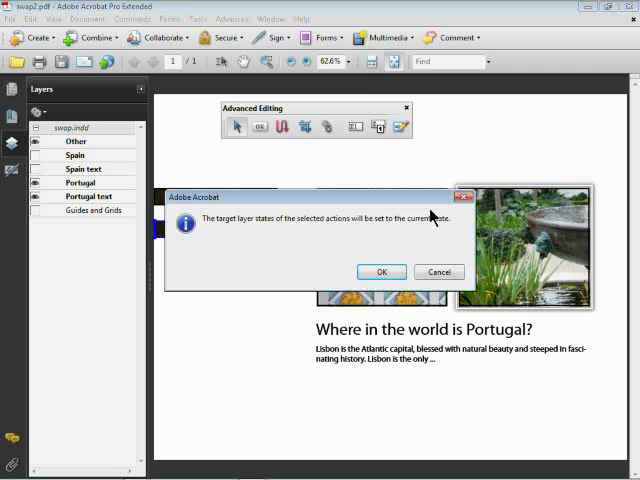
click(380, 273)
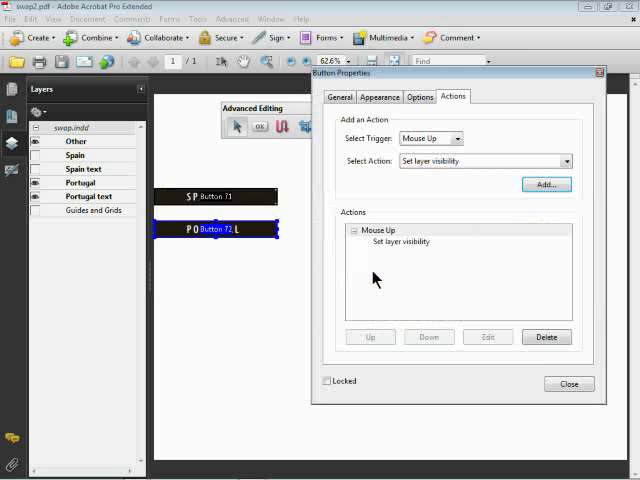
click(568, 384)
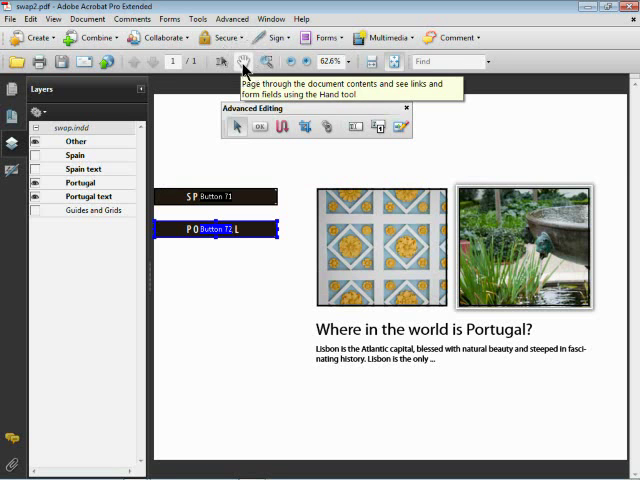
With the Hand tool, alternate SPAIN and PORTUGAL button clicks to verify the swaps, ending on Portugal
click(245, 62)
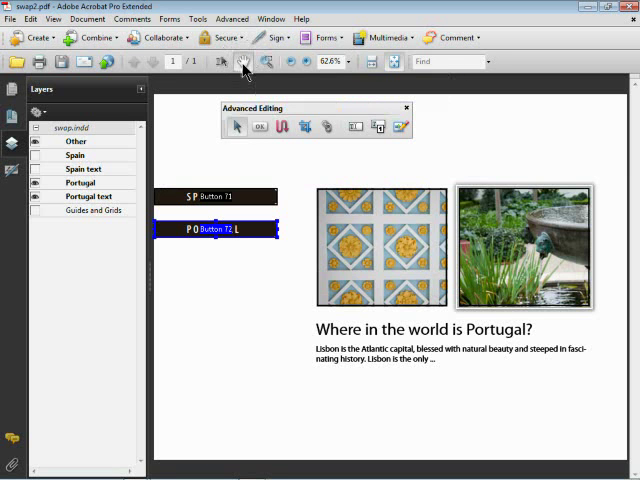
click(218, 198)
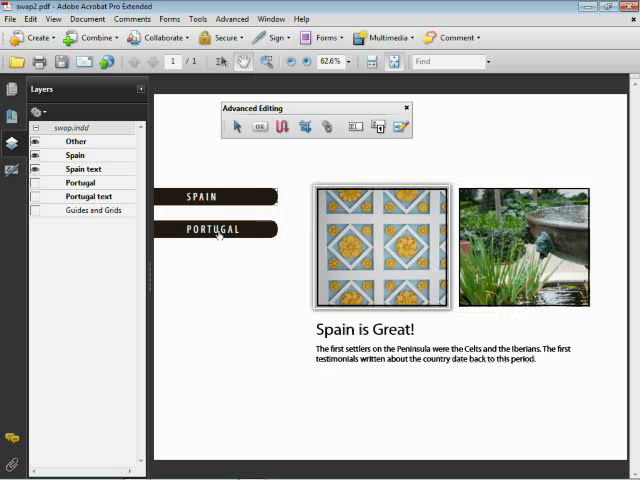
click(218, 231)
click(218, 198)
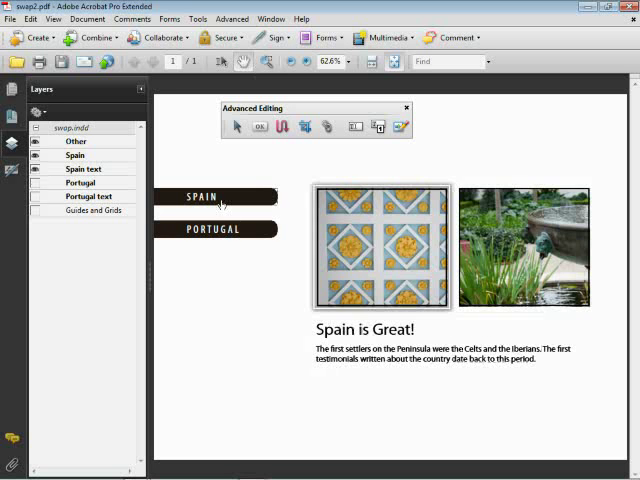
click(222, 231)
click(222, 199)
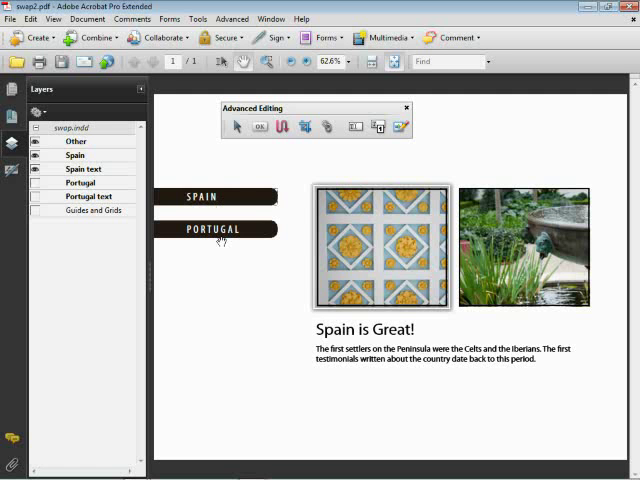
click(221, 234)
click(231, 202)
click(234, 231)
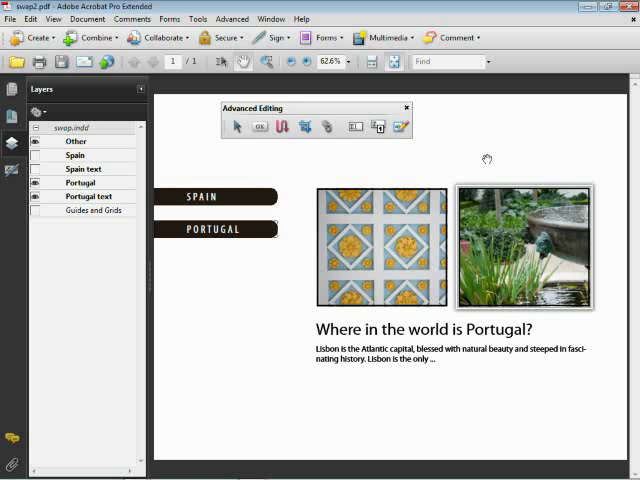